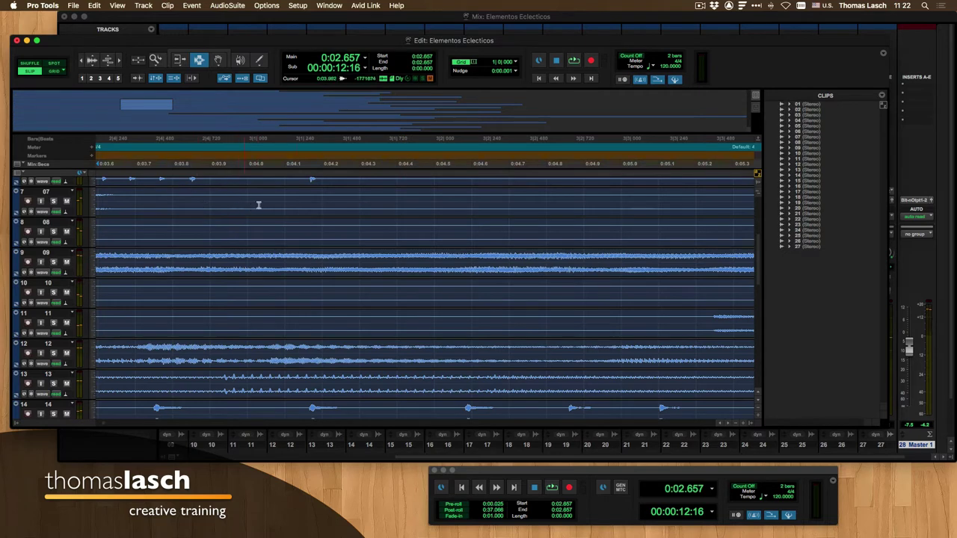
Look through the UI Theme and Language choices in the Display preferences, keeping the current settings
{"action": "left_click", "coordinate": [46, 6]}
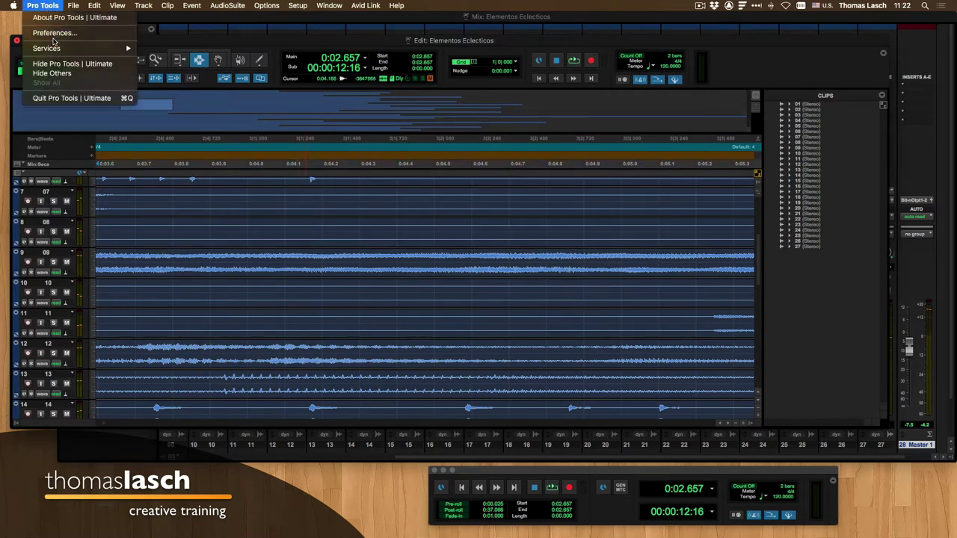
{"action": "left_click", "coordinate": [54, 34]}
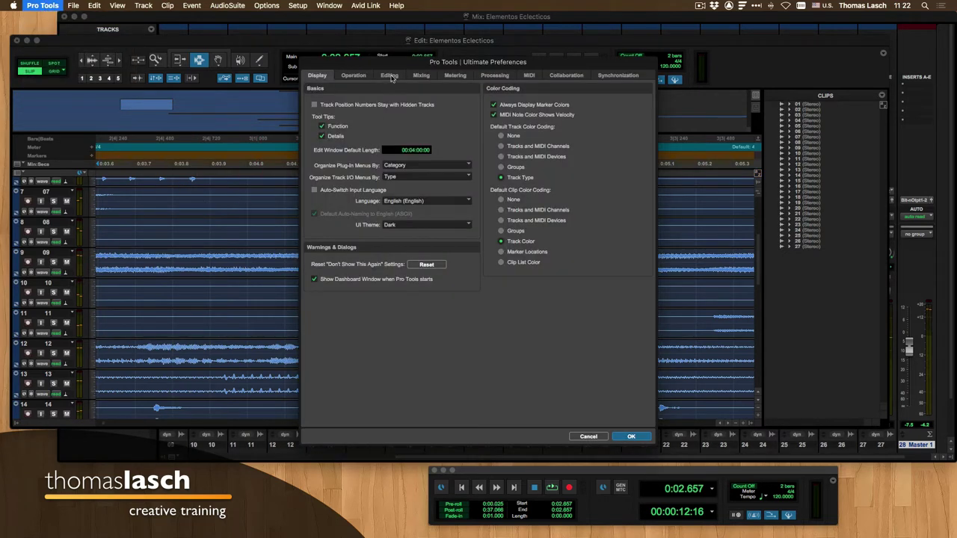
{"action": "left_click", "coordinate": [407, 226]}
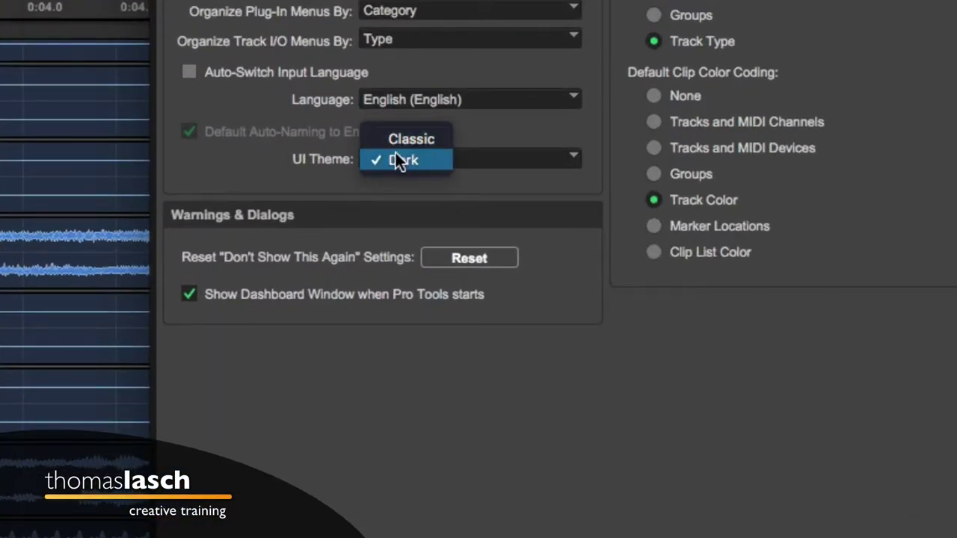
{"action": "left_click", "coordinate": [506, 144]}
{"action": "left_click", "coordinate": [471, 100]}
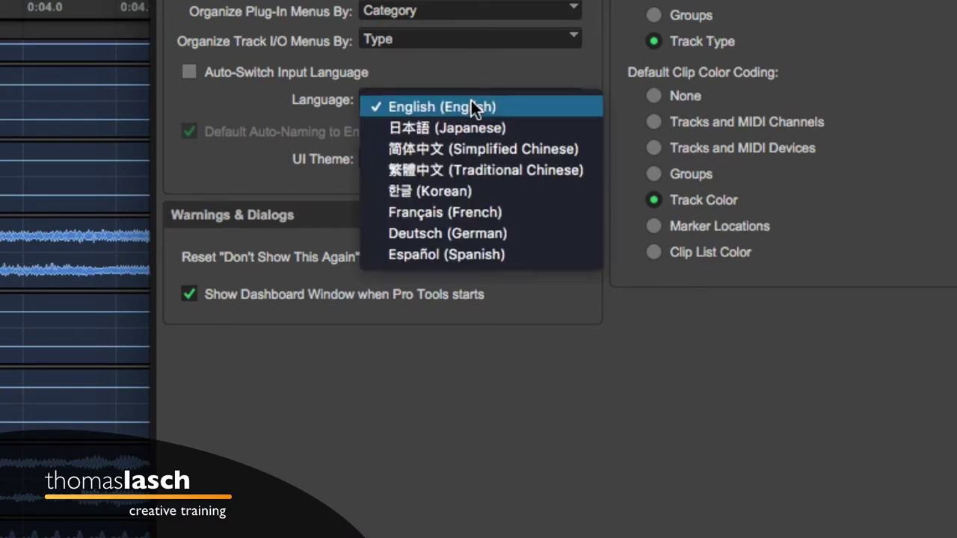
{"action": "left_click", "coordinate": [625, 178]}
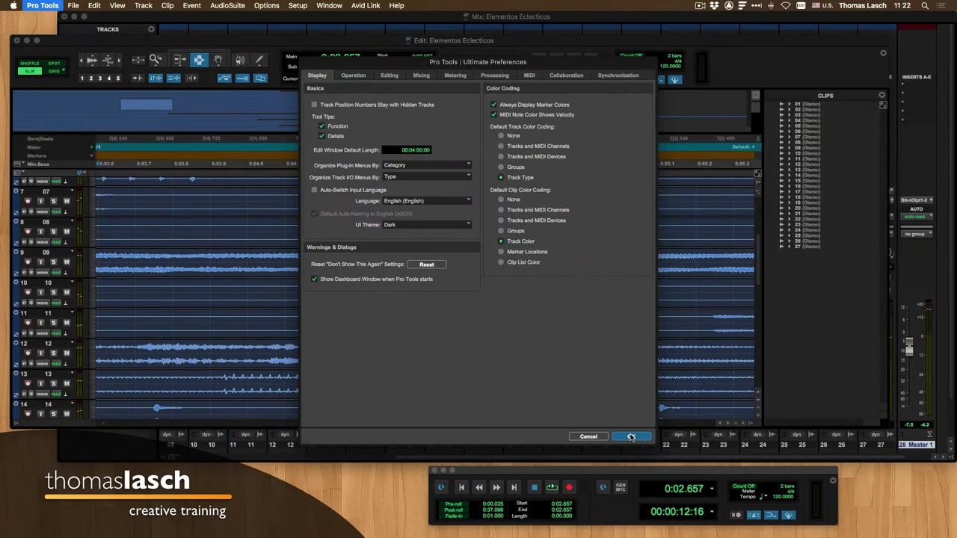
{"action": "left_click", "coordinate": [631, 436]}
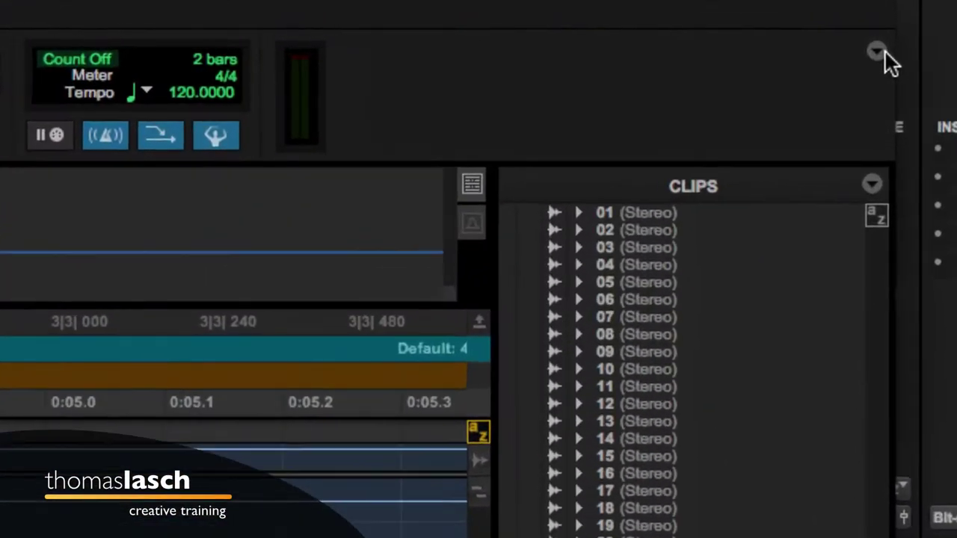
Toggle the Universe view of the Edit window off and back on
{"action": "left_click", "coordinate": [884, 55]}
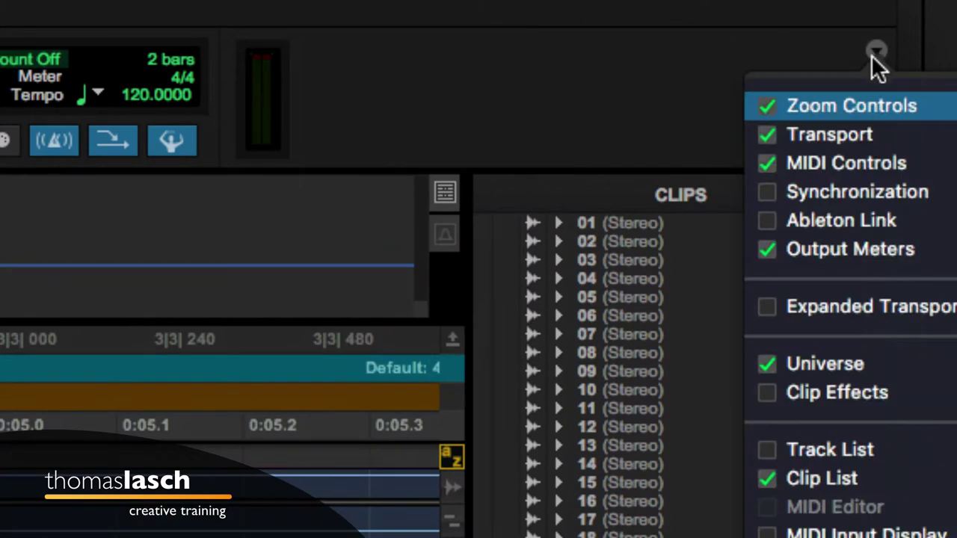
{"action": "left_click", "coordinate": [769, 365]}
{"action": "left_click", "coordinate": [767, 365]}
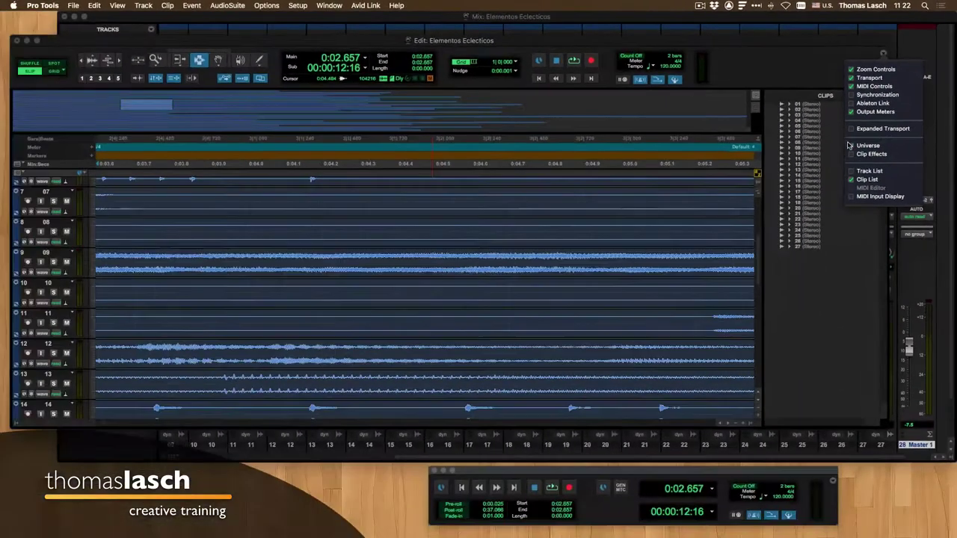
{"action": "left_click", "coordinate": [850, 146]}
{"action": "left_click", "coordinate": [850, 148]}
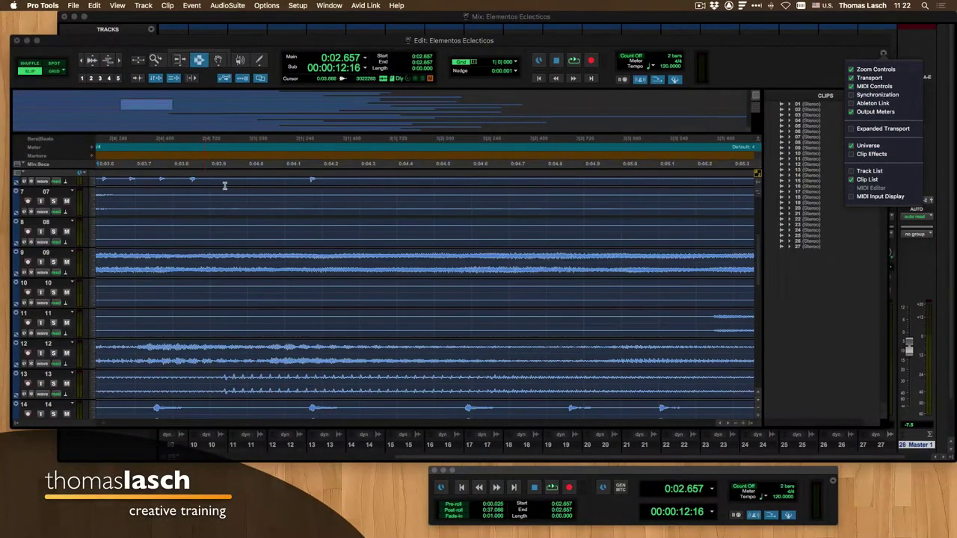
{"action": "left_click", "coordinate": [135, 107]}
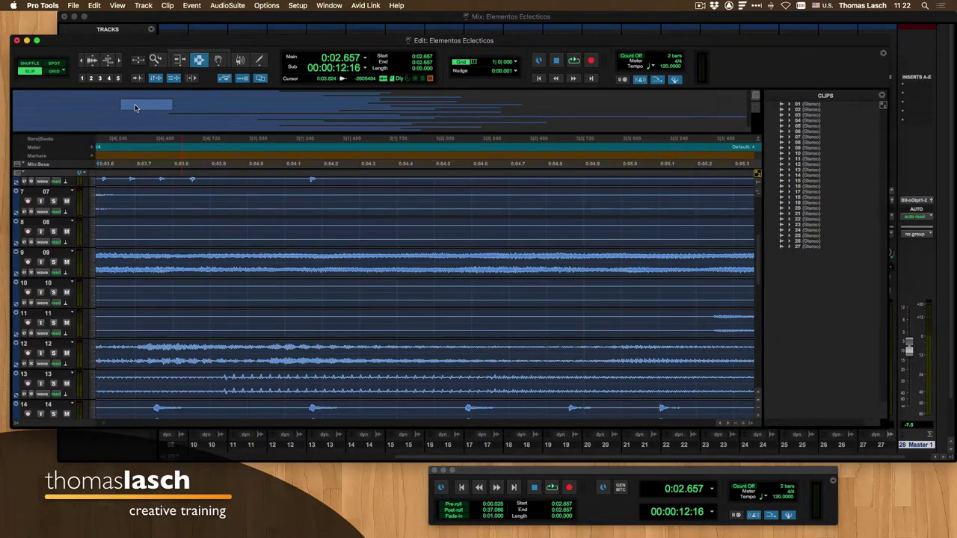
Navigate the session's tracks and timeline by repositioning the view frame in the Universe overview
{"action": "mouse_move", "coordinate": [137, 107]}
{"action": "left_mouse_down"}
{"action": "mouse_move", "coordinate": [112, 108]}
{"action": "mouse_move", "coordinate": [147, 102]}
{"action": "left_mouse_up"}
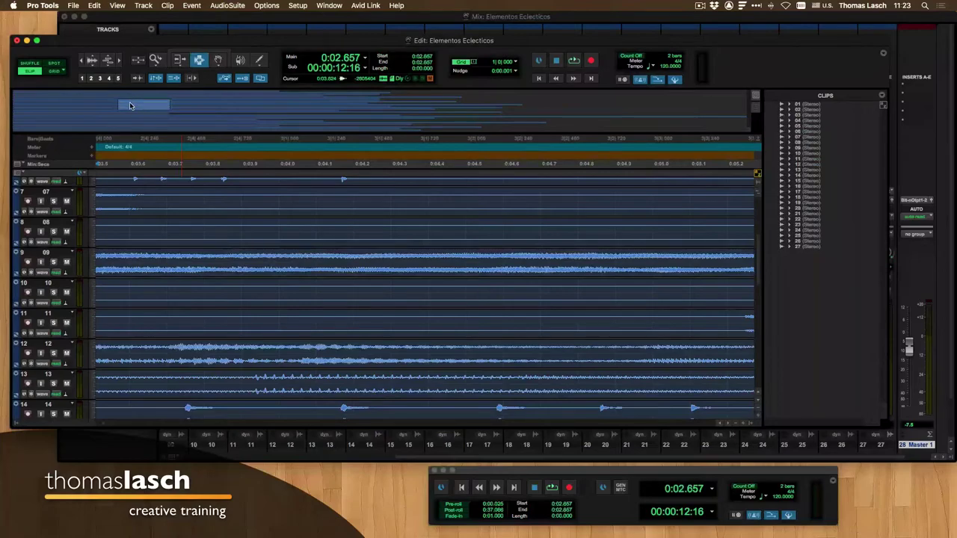
{"action": "left_click_drag", "start_coordinate": [129, 105], "coordinate": [188, 125]}
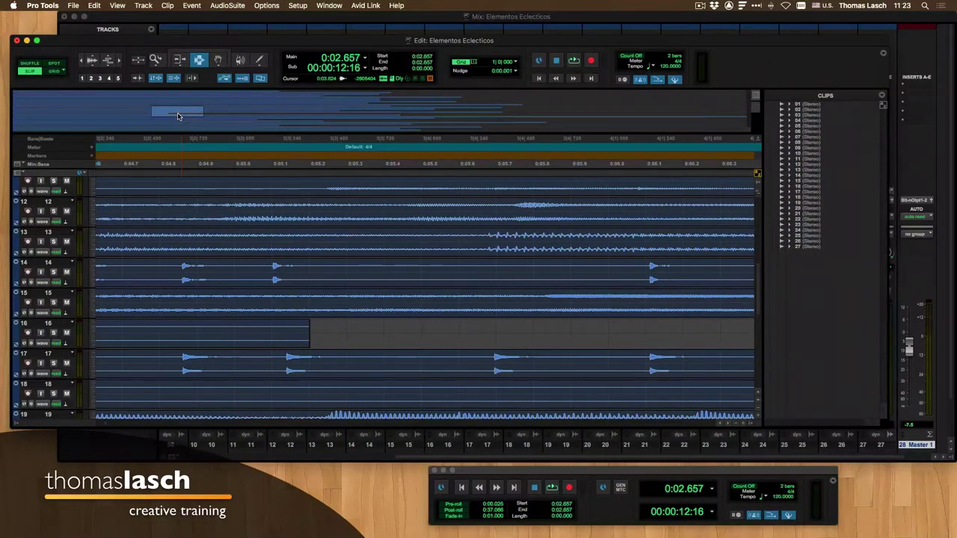
{"action": "left_click_drag", "start_coordinate": [177, 116], "coordinate": [169, 113]}
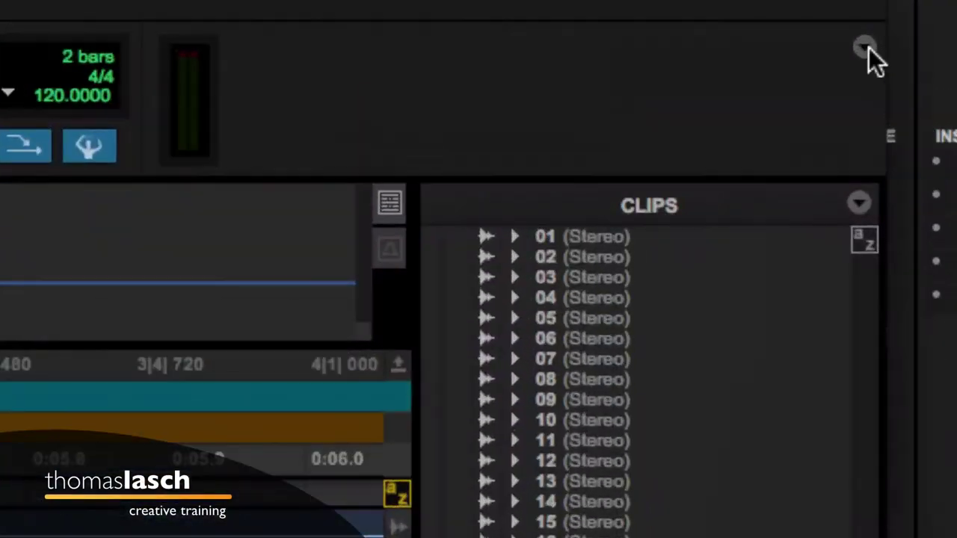
{"action": "left_click", "coordinate": [883, 54]}
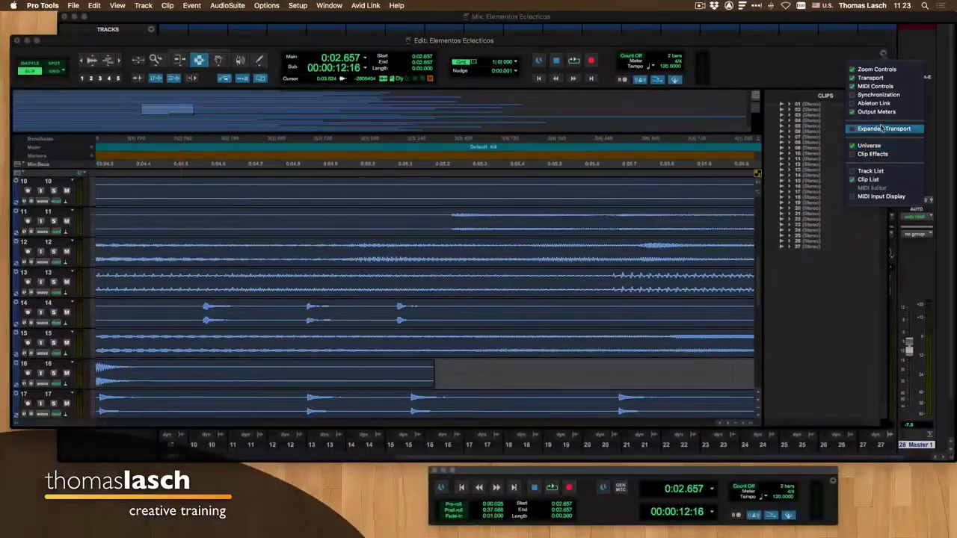
{"action": "left_click", "coordinate": [777, 53]}
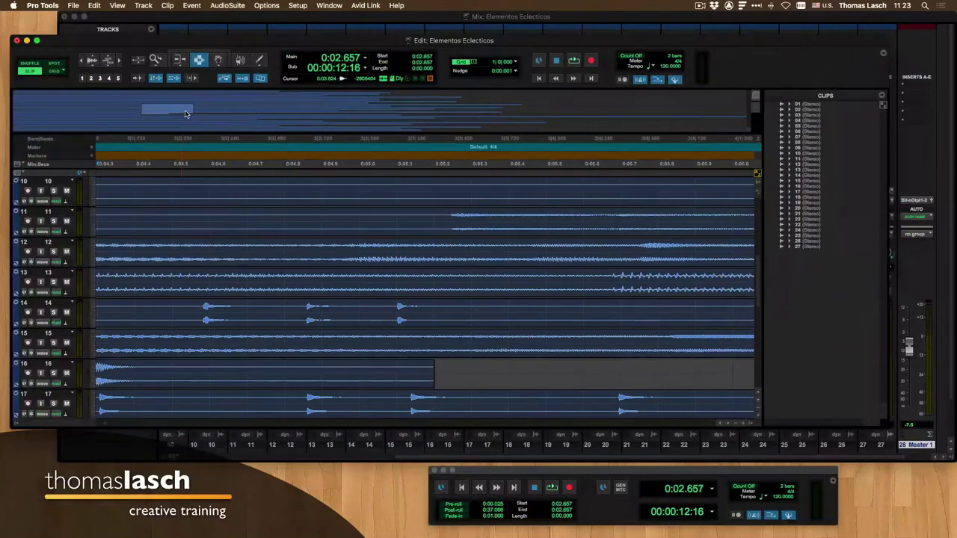
{"action": "left_click_drag", "start_coordinate": [183, 112], "coordinate": [187, 116]}
Zoom the timeline out and back in horizontally to examine how the Universe frame follows the visible range
{"action": "key", "text": "super+bracketleft"}
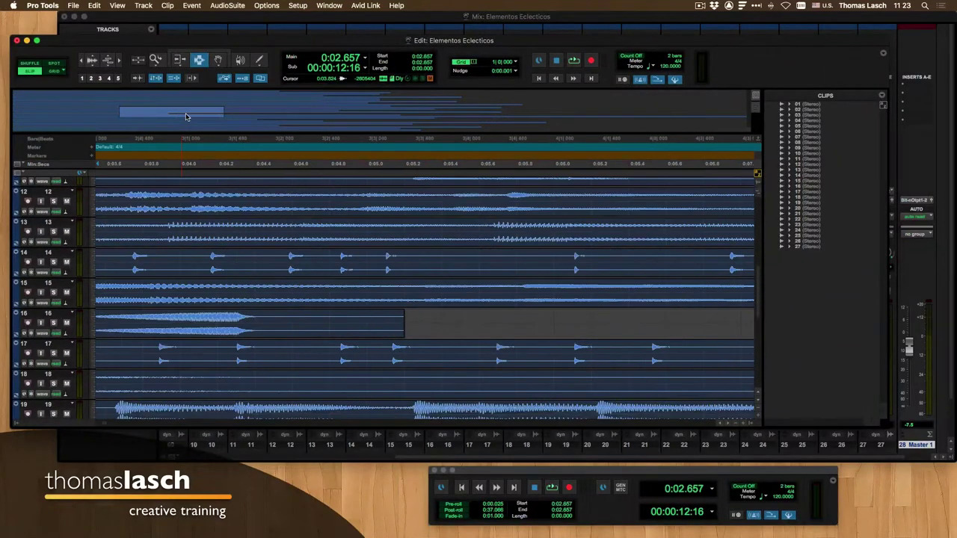
{"action": "key", "text": "super+bracketleft"}
{"action": "key", "text": "super+bracketleft"}
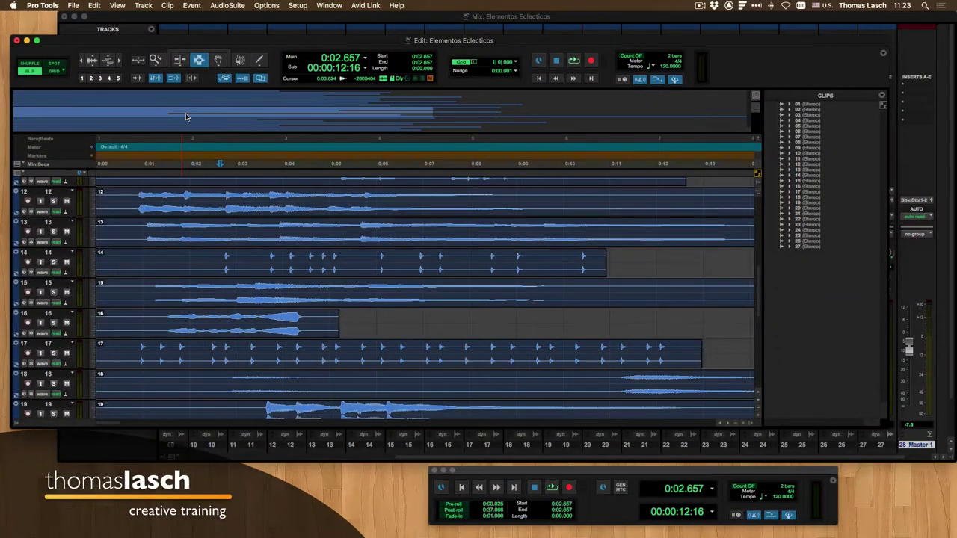
{"action": "key", "text": "super+bracketright"}
{"action": "key", "text": "super+bracketright"}
{"action": "key", "text": "super+bracketright"}
{"action": "key", "text": "super+bracketright"}
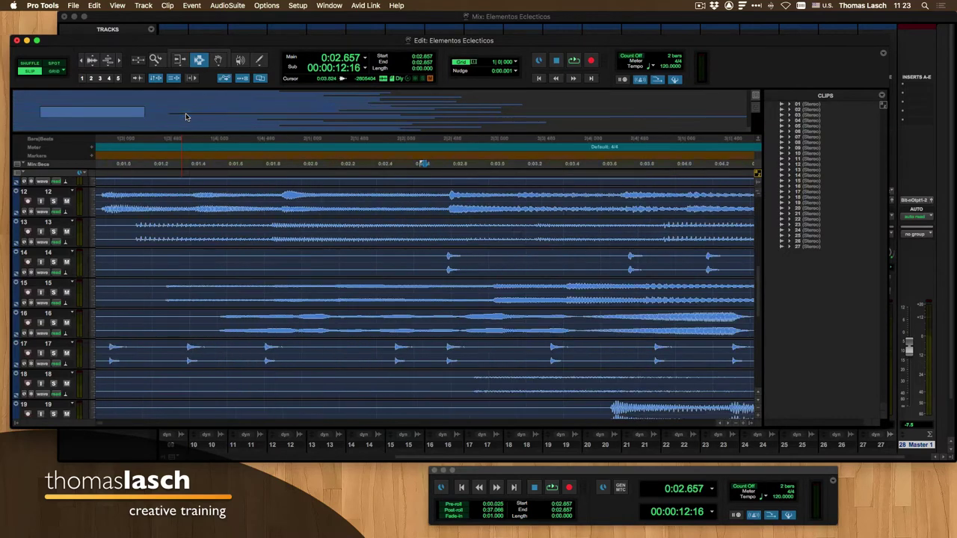
{"action": "left_click_drag", "start_coordinate": [105, 115], "coordinate": [137, 113]}
{"action": "key", "text": "super+bracketleft"}
{"action": "key", "text": "super+bracketright"}
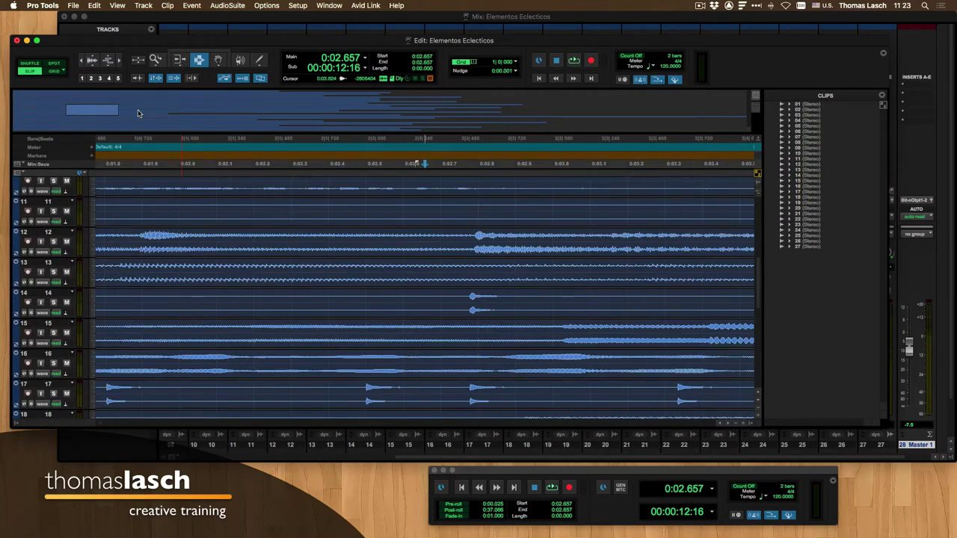
Try the large height on all tracks and set them to mini instead
{"action": "left_click", "coordinate": [91, 195]}
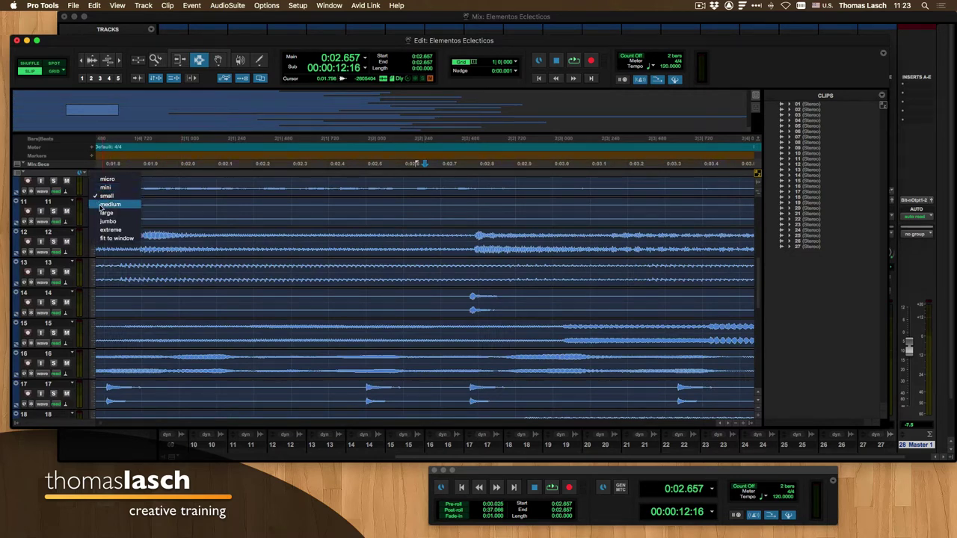
{"action": "left_click", "coordinate": [101, 214]}
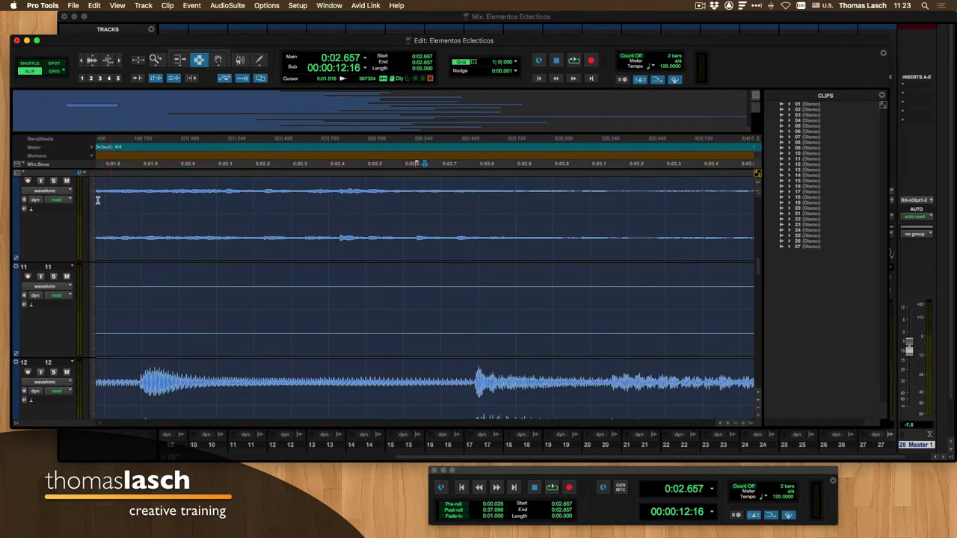
{"action": "left_click_drag", "start_coordinate": [88, 109], "coordinate": [136, 109]}
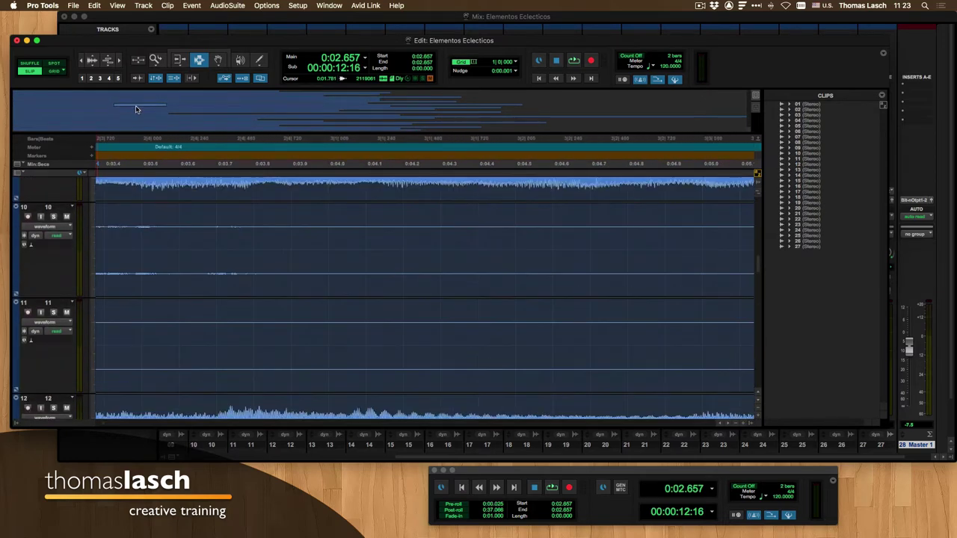
{"action": "left_click", "coordinate": [93, 252]}
{"action": "left_click", "coordinate": [113, 234]}
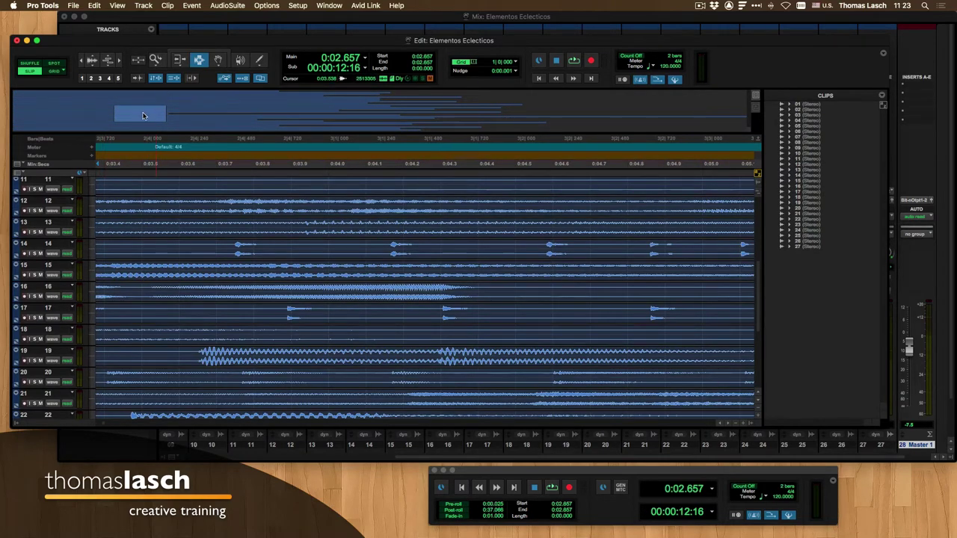
Move the Universe frame to the upper tracks and zoom the timeline out and in by two levels
{"action": "left_click_drag", "start_coordinate": [145, 116], "coordinate": [220, 109]}
{"action": "key", "text": "super+bracketleft"}
{"action": "key", "text": "super+bracketleft"}
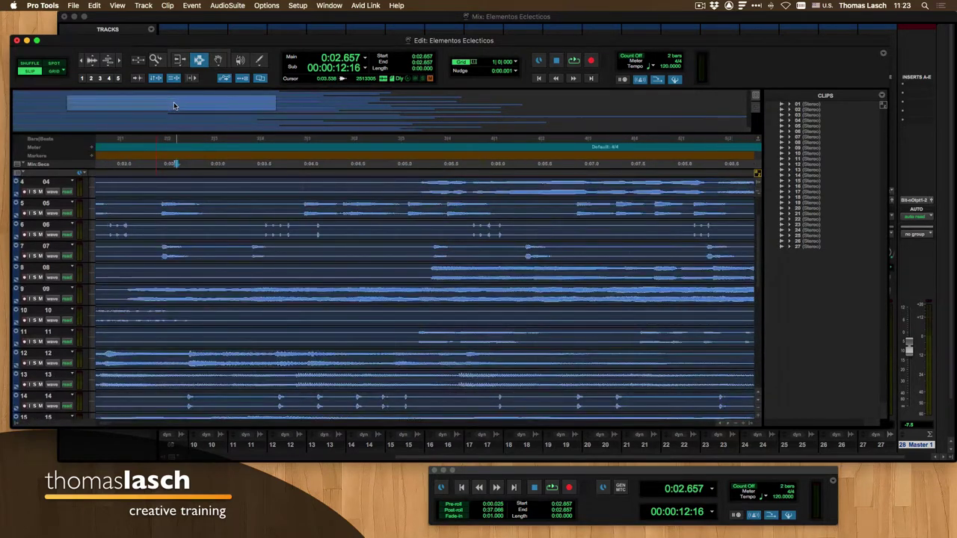
{"action": "key", "text": "super+bracketright"}
{"action": "key", "text": "super+bracketright"}
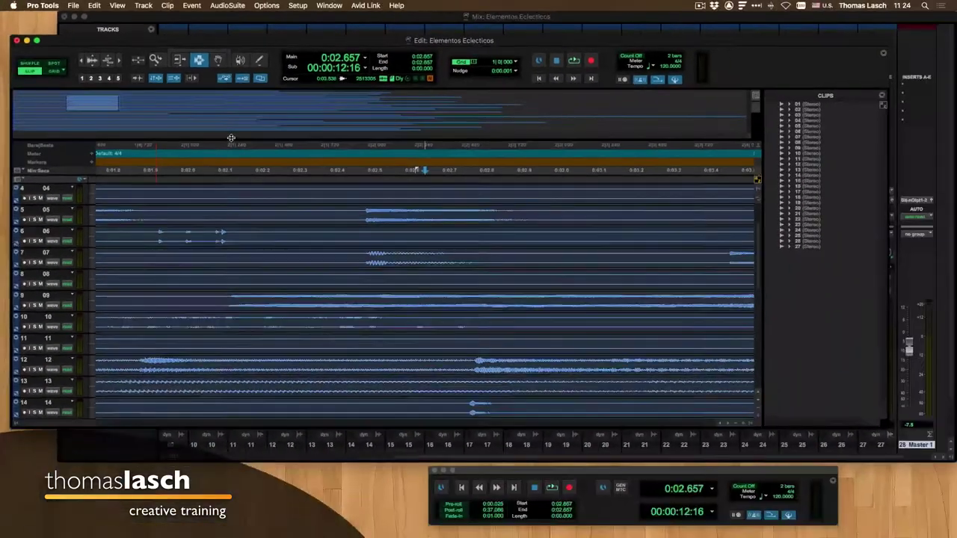
Collapse and reopen the Universe pane, and switch it to Clip Effects and back
{"action": "left_click", "coordinate": [228, 80]}
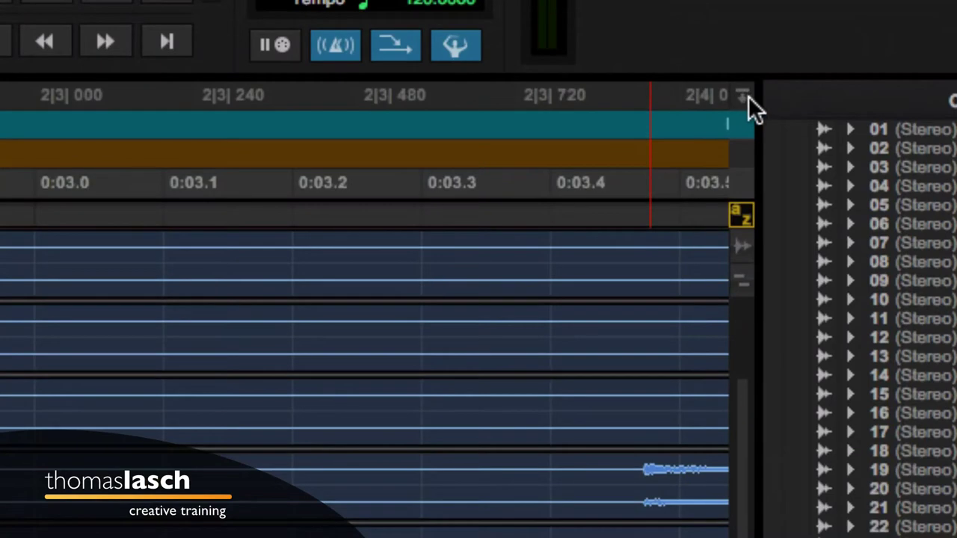
{"action": "left_click", "coordinate": [746, 96]}
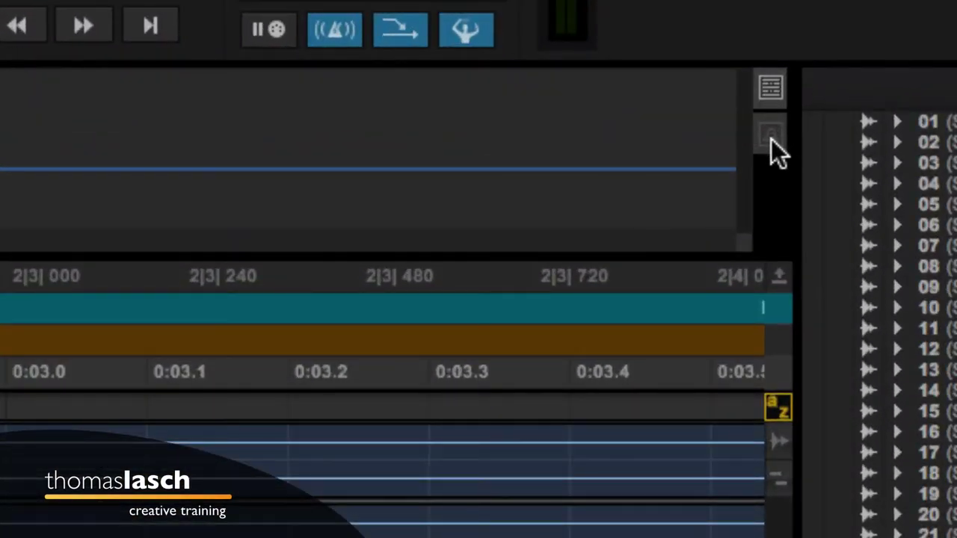
{"action": "left_click", "coordinate": [771, 136]}
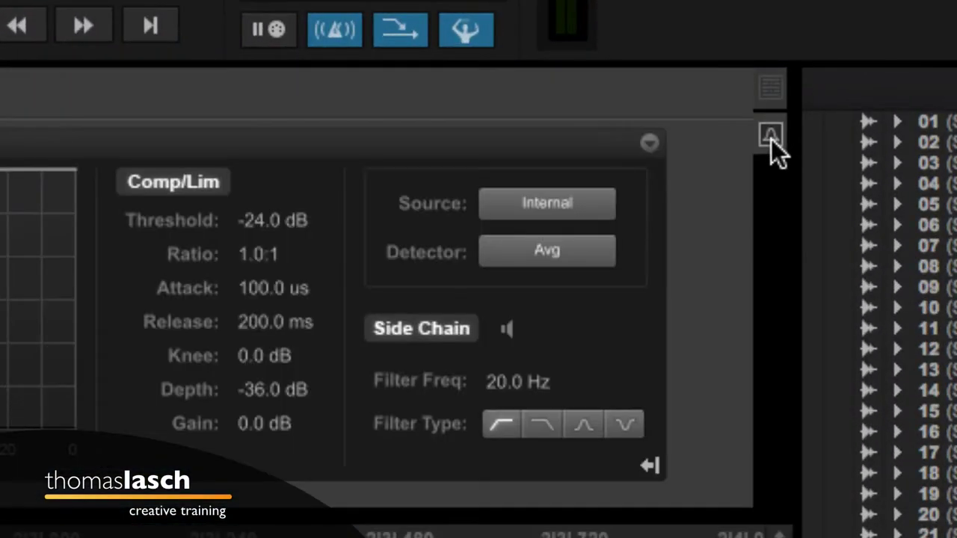
{"action": "left_click", "coordinate": [772, 90]}
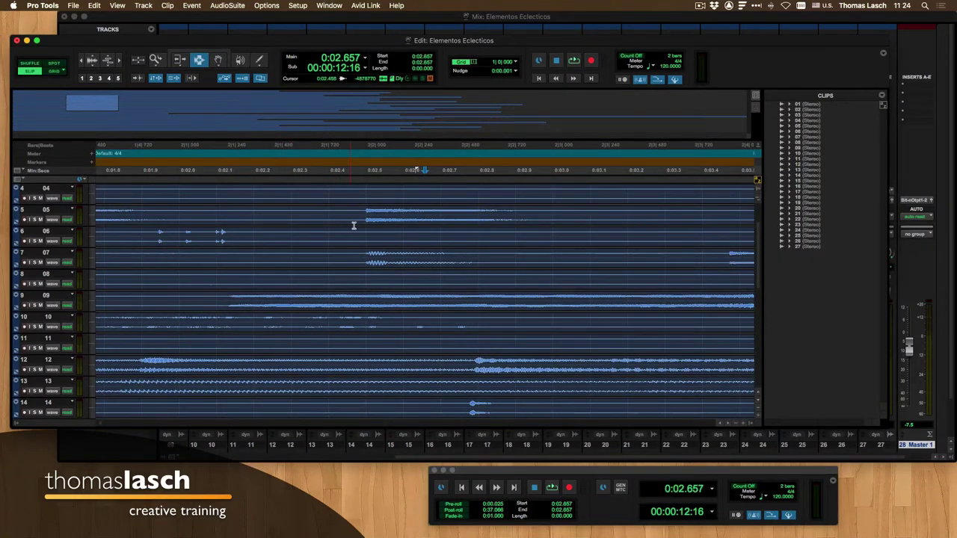
Delete the audio on track 05 from about 0:02.45 to 0:02.9 and undo the deletion
{"action": "left_click_drag", "start_coordinate": [361, 214], "coordinate": [517, 215]}
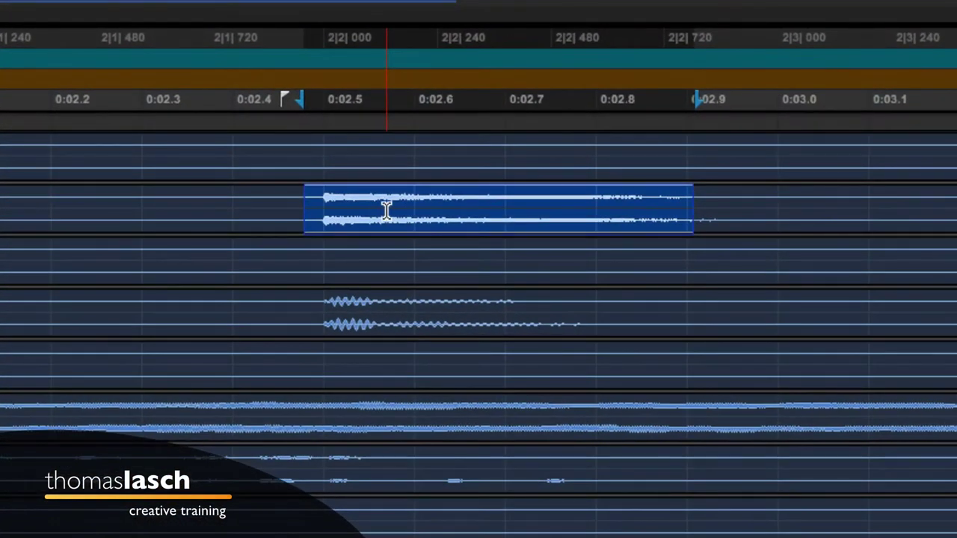
{"action": "key", "text": "Delete"}
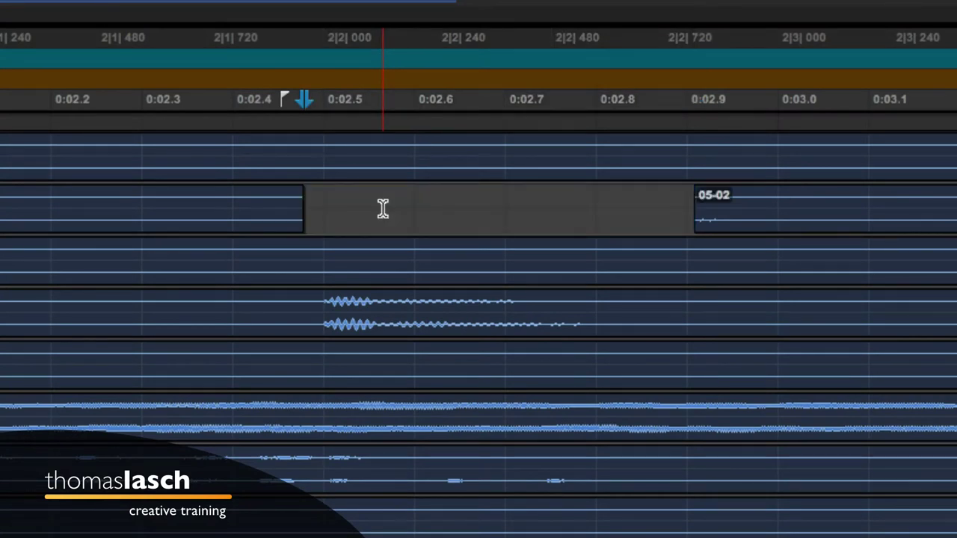
{"action": "key", "text": "ctrl+z"}
Paste a copy of the selected track 05 audio at about 0:03.6 on the same track
{"action": "key", "text": "r"}
{"action": "key", "text": "r"}
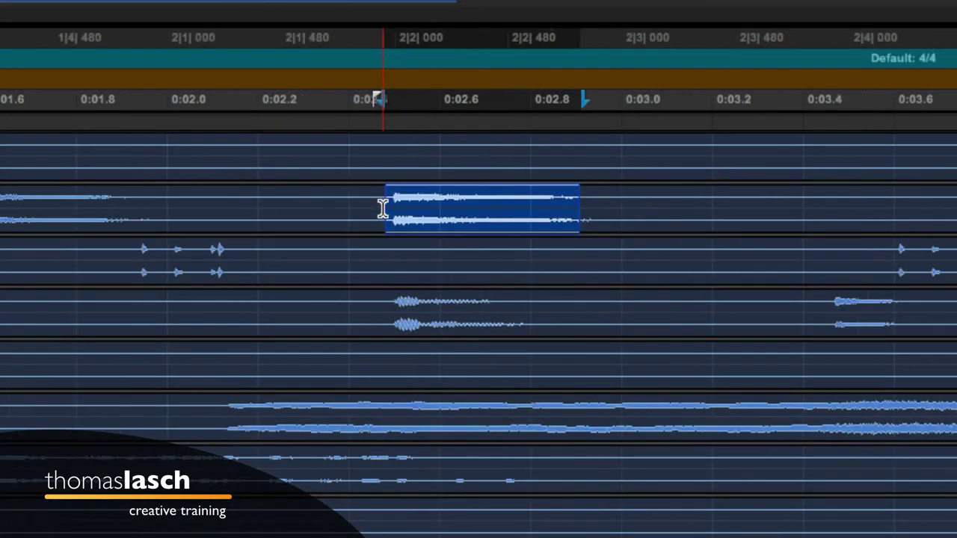
{"action": "left_click", "coordinate": [490, 203]}
{"action": "left_click_drag", "start_coordinate": [489, 204], "coordinate": [588, 203]}
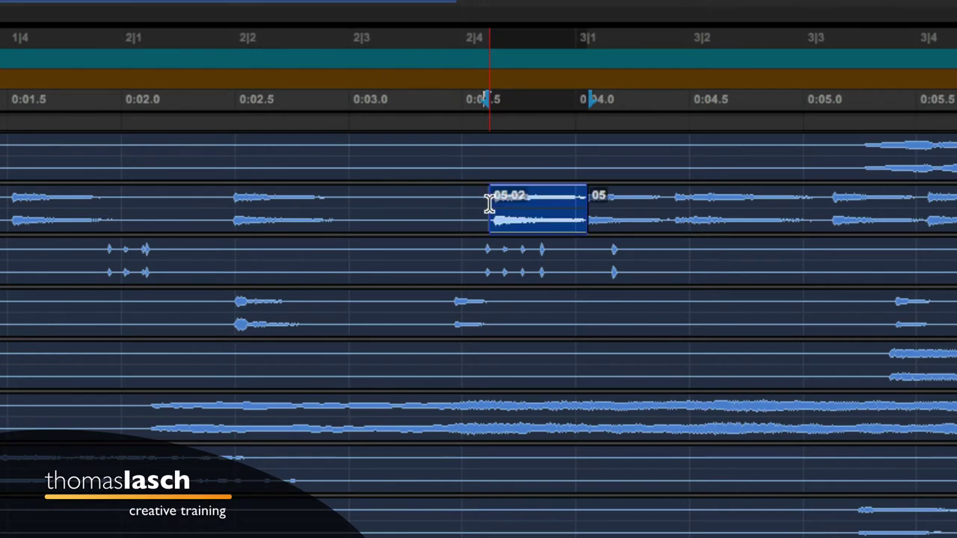
{"action": "left_click", "coordinate": [489, 203]}
Select the note near 0:02.5 on track 05 and adjust the selection to start at 0:02.197 and end at 0:02.890
{"action": "left_click", "coordinate": [231, 203]}
{"action": "left_click_drag", "start_coordinate": [230, 204], "coordinate": [349, 199]}
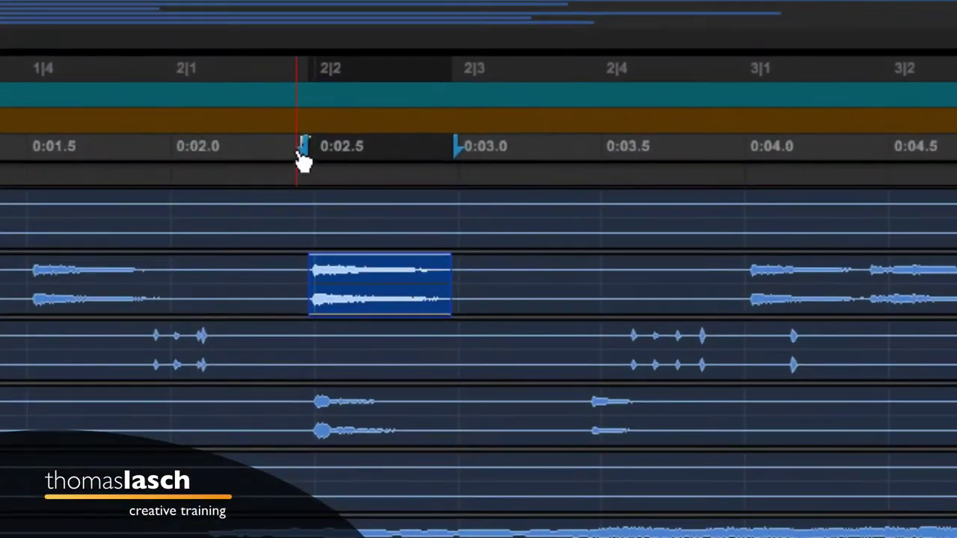
{"action": "left_click_drag", "start_coordinate": [300, 157], "coordinate": [231, 159]}
{"action": "left_click_drag", "start_coordinate": [455, 157], "coordinate": [432, 160]}
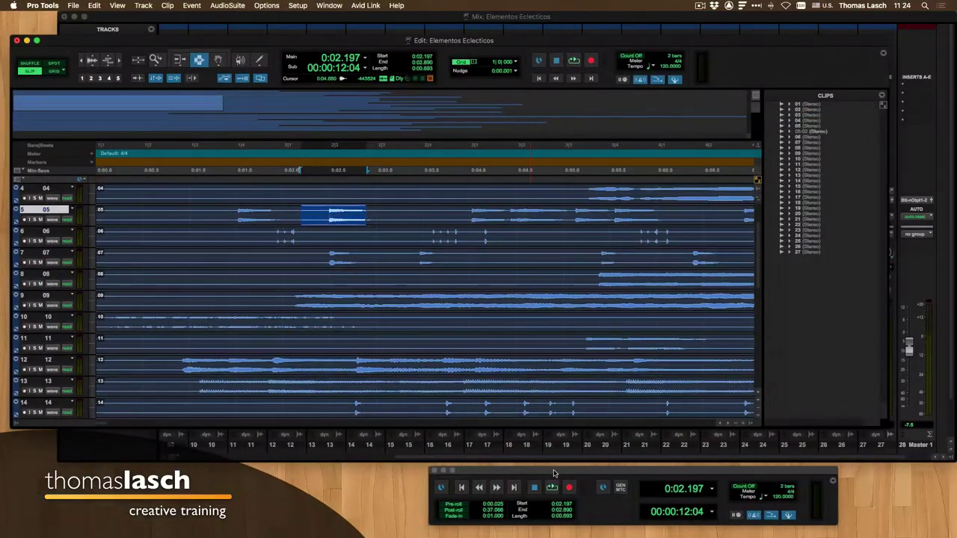
Move the Transport window up over the tracks and extend the end of the track 05 selection to 0:03.424
{"action": "left_click_drag", "start_coordinate": [554, 472], "coordinate": [356, 257]}
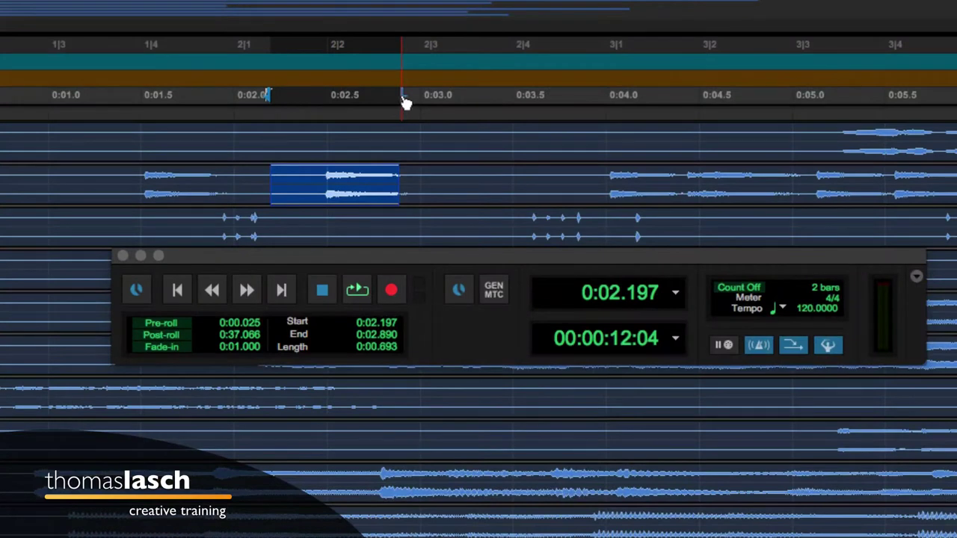
{"action": "mouse_move", "coordinate": [404, 103]}
{"action": "left_mouse_down"}
{"action": "mouse_move", "coordinate": [558, 102]}
{"action": "mouse_move", "coordinate": [503, 104]}
{"action": "left_mouse_up"}
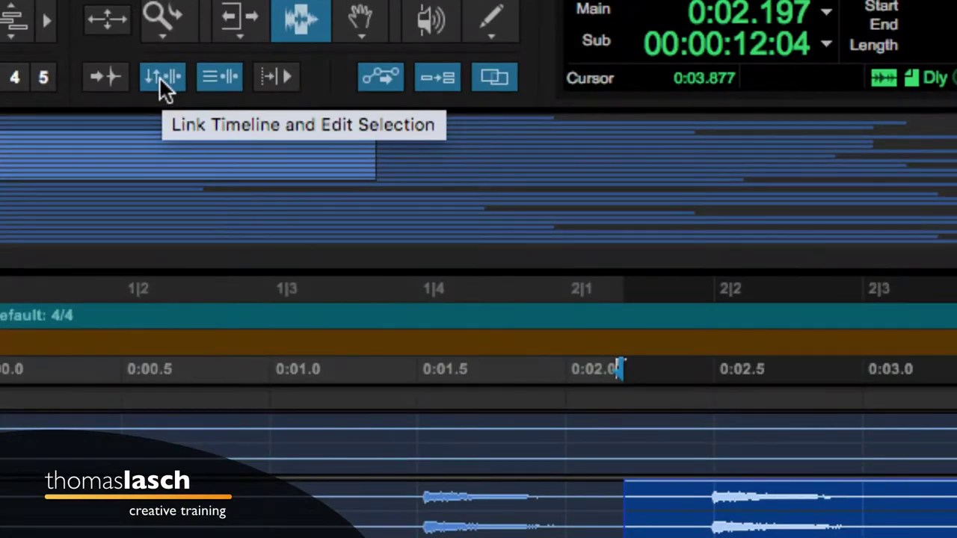
Unlink the timeline and edit selections, and set the timeline selection to run from 0:01.365 to 0:02.010
{"action": "left_click", "coordinate": [160, 78]}
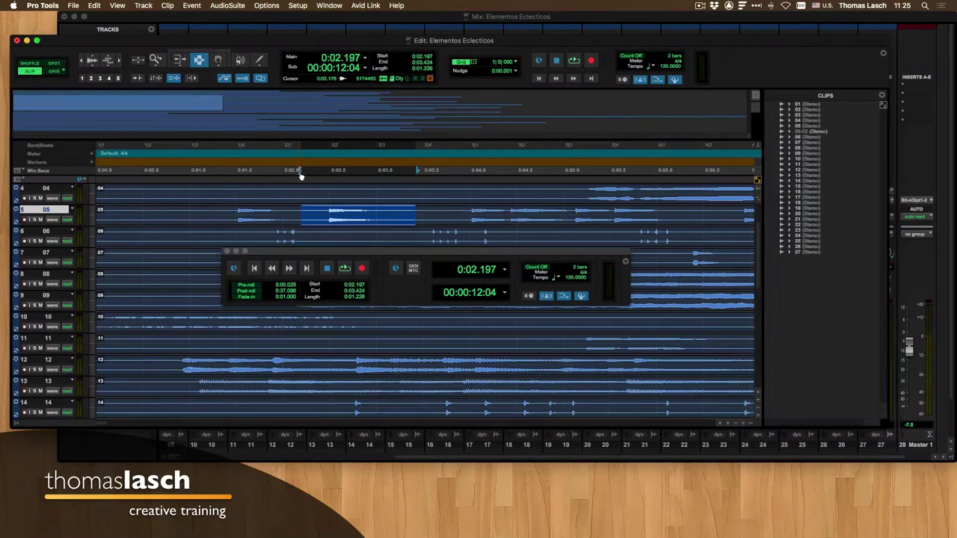
{"action": "left_click_drag", "start_coordinate": [300, 175], "coordinate": [222, 175]}
{"action": "mouse_move", "coordinate": [419, 174]}
{"action": "left_mouse_down"}
{"action": "mouse_move", "coordinate": [288, 171]}
{"action": "mouse_move", "coordinate": [308, 174]}
{"action": "left_mouse_up"}
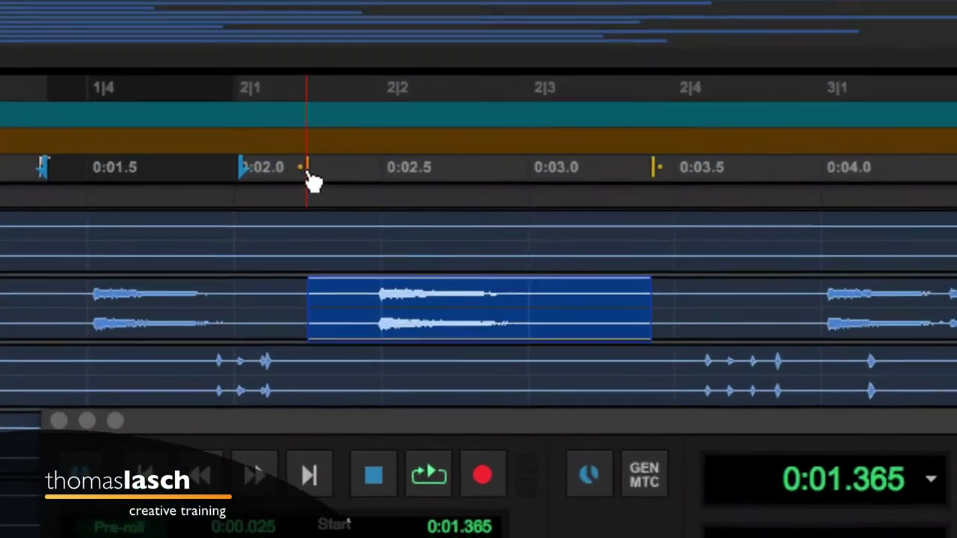
Adjust the separate edit selection on track 05 to start at 0:02.368 and end at 0:03.264
{"action": "left_click_drag", "start_coordinate": [308, 174], "coordinate": [320, 174]}
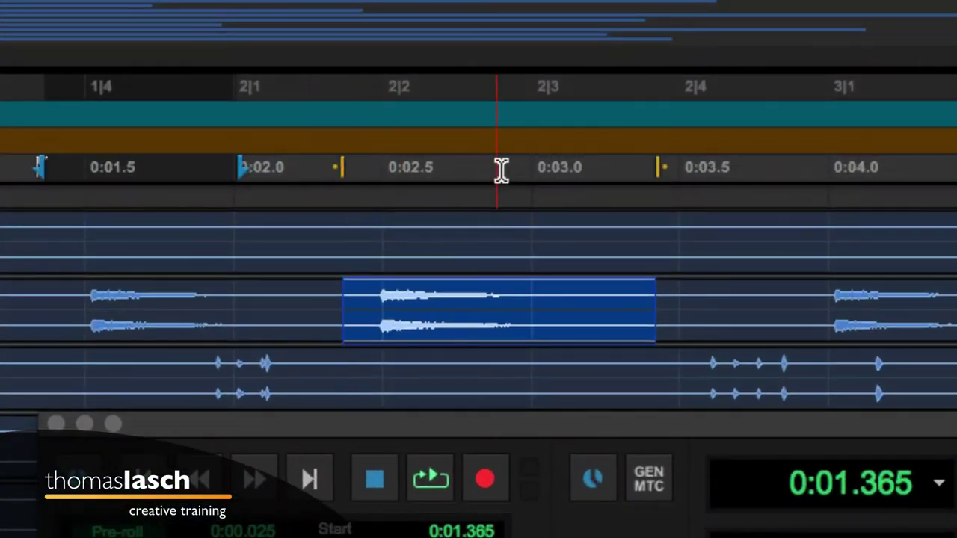
{"action": "left_click_drag", "start_coordinate": [661, 173], "coordinate": [617, 174]}
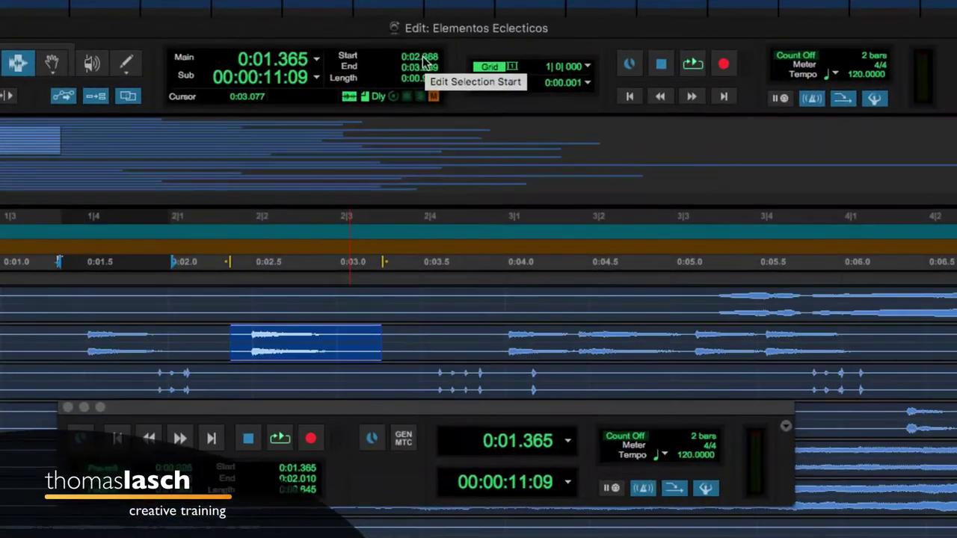
{"action": "mouse_move", "coordinate": [387, 267]}
{"action": "left_mouse_down"}
{"action": "mouse_move", "coordinate": [405, 269]}
{"action": "mouse_move", "coordinate": [374, 270]}
{"action": "mouse_move", "coordinate": [383, 271]}
{"action": "left_mouse_up"}
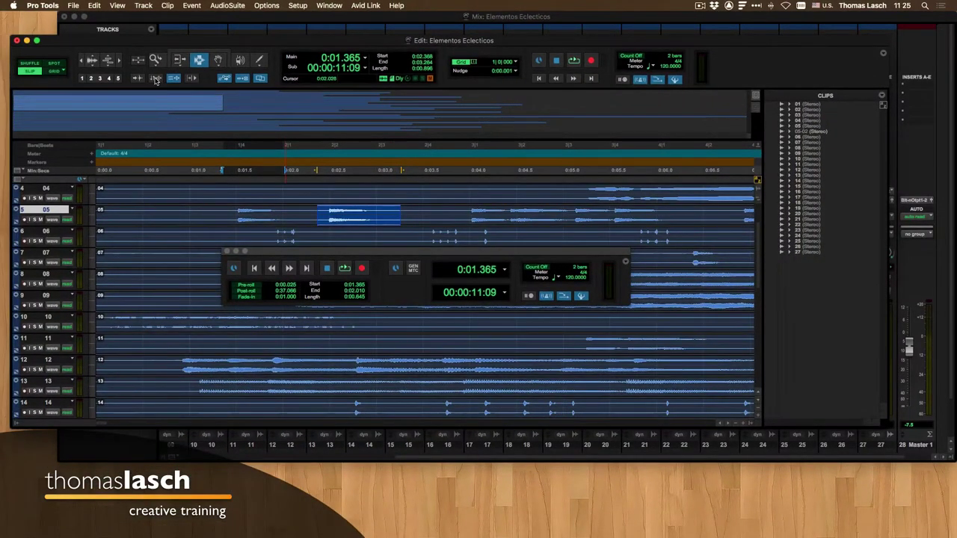
Link the timeline and edit selections again and place the insertion point at 0:02.192 on track 05
{"action": "left_click", "coordinate": [170, 80]}
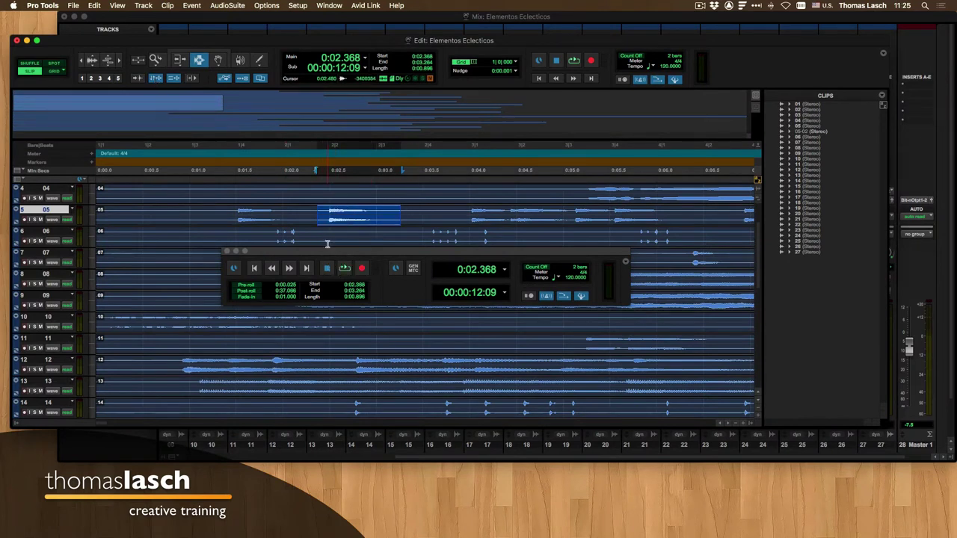
{"action": "left_click", "coordinate": [301, 216]}
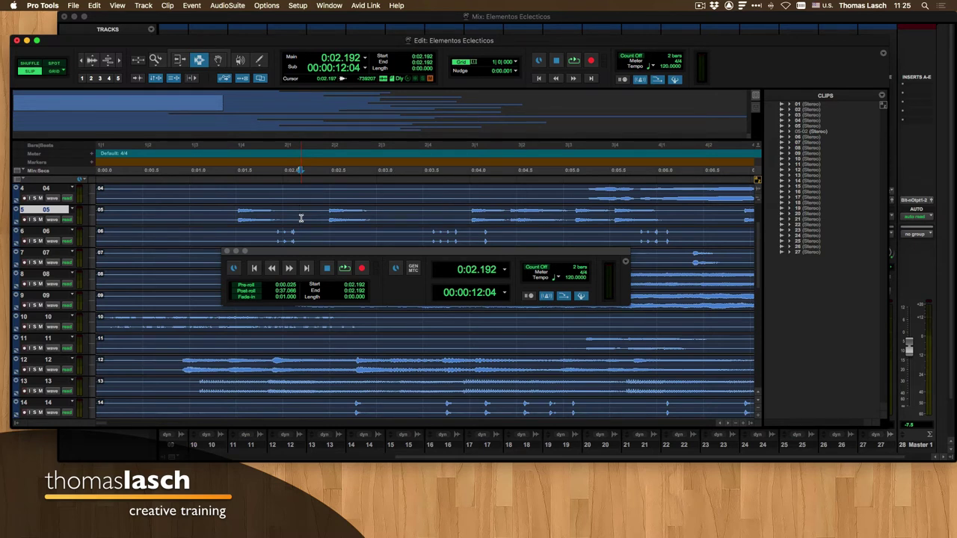
Move the Transport window down clear of the upper tracks, and offset the main counter position forward by 3.015 seconds
{"action": "left_click_drag", "start_coordinate": [312, 254], "coordinate": [332, 325]}
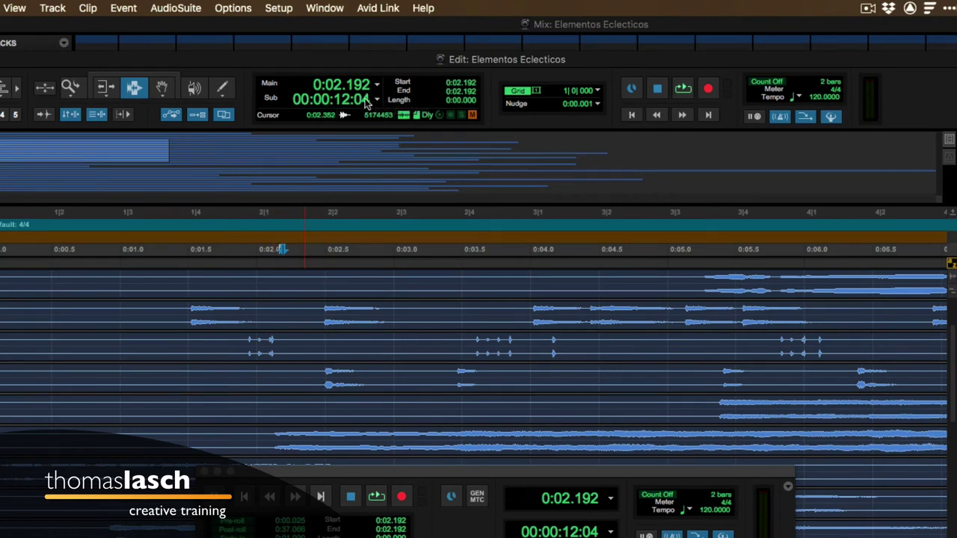
{"action": "left_click", "coordinate": [338, 87]}
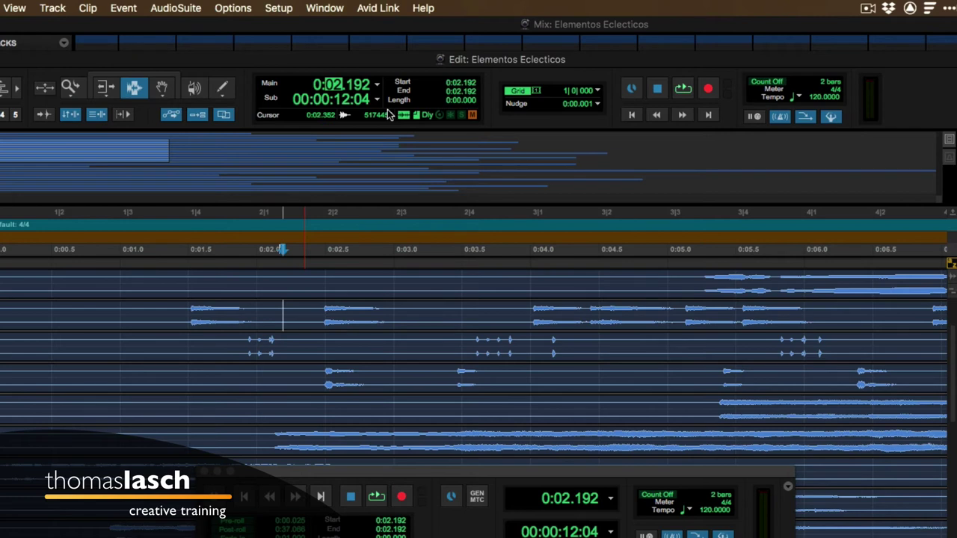
{"action": "key", "text": "plus"}
{"action": "type", "text": "3.01"}
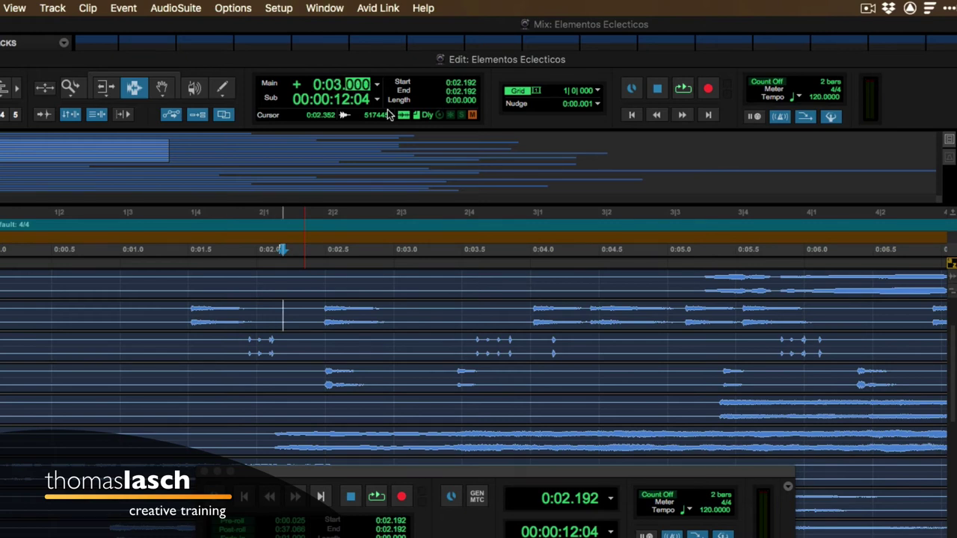
{"action": "type", "text": "5"}
{"action": "key", "text": "Return"}
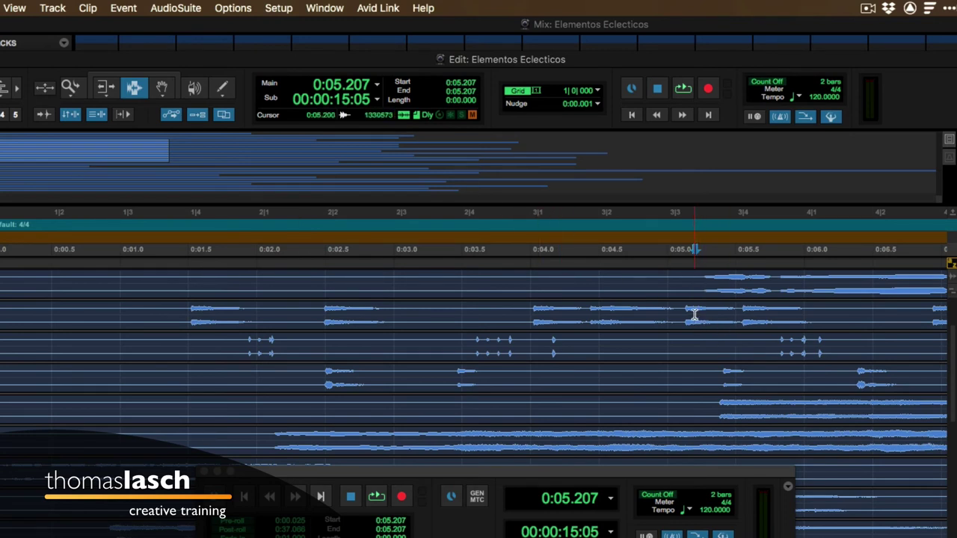
Offset the main counter position back by 2 seconds
{"action": "left_click", "coordinate": [333, 85]}
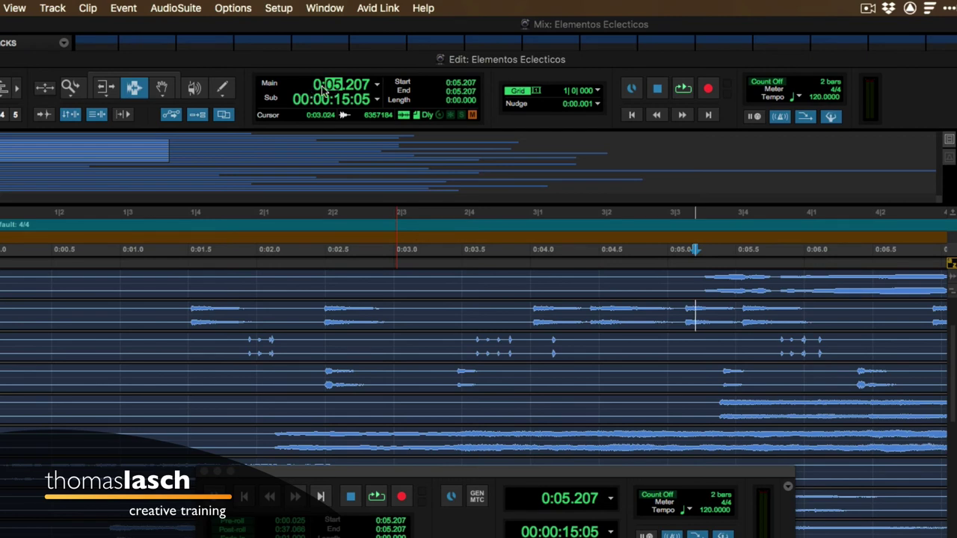
{"action": "key", "text": "minus"}
{"action": "type", "text": "2"}
{"action": "key", "text": "Return"}
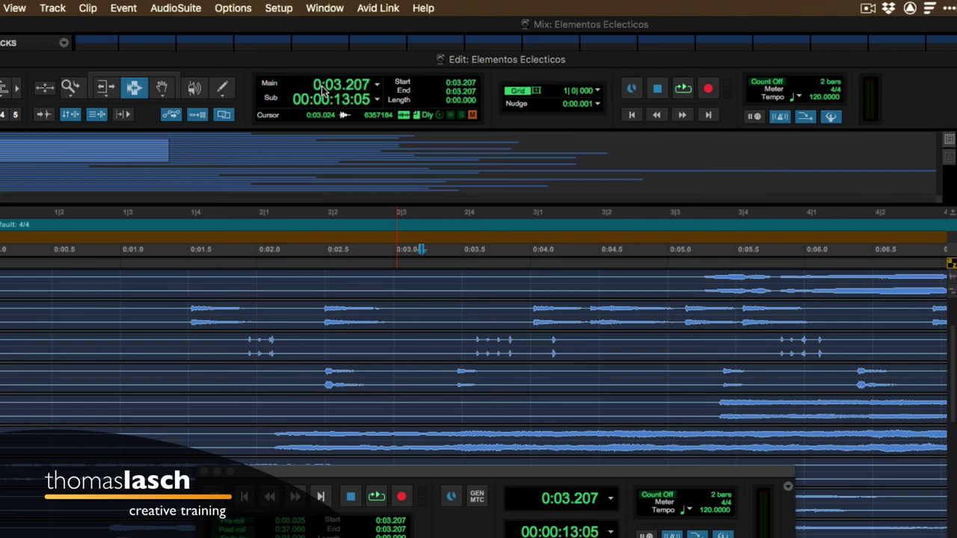